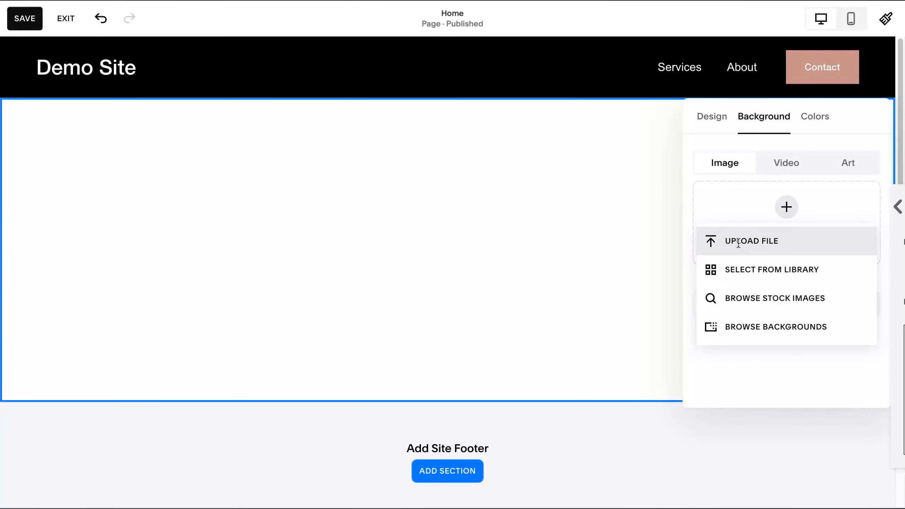
Add the free stock photo of a snowy mountain under a deep blue sky as the section's background image.
left_click(748, 297)
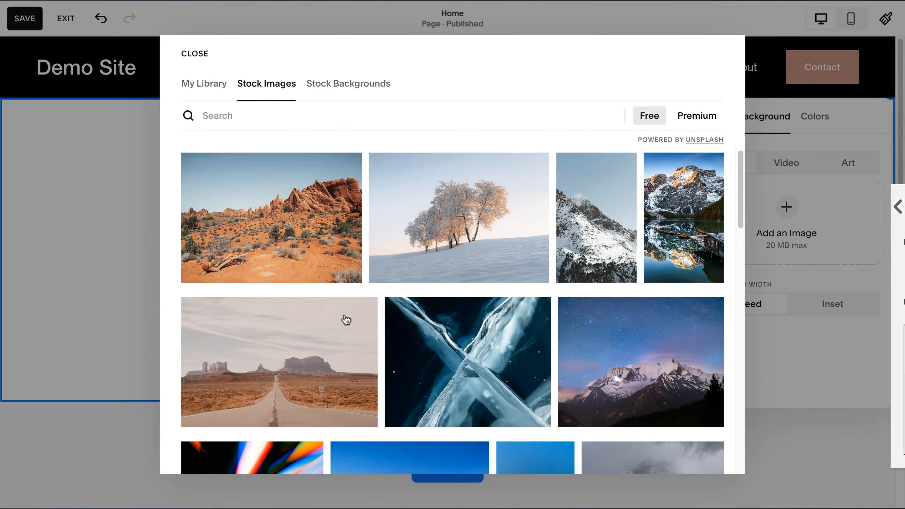
scroll(357, 321, "down", 4)
left_click(415, 339)
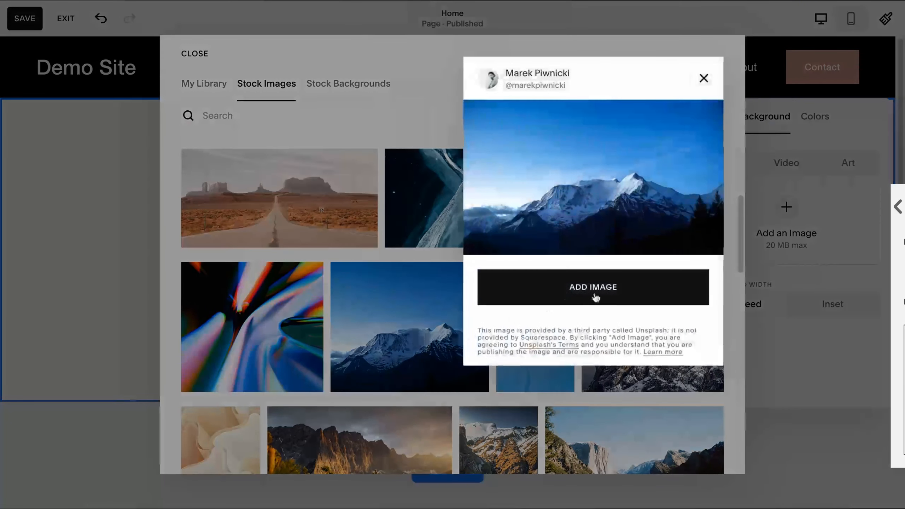
left_click(599, 296)
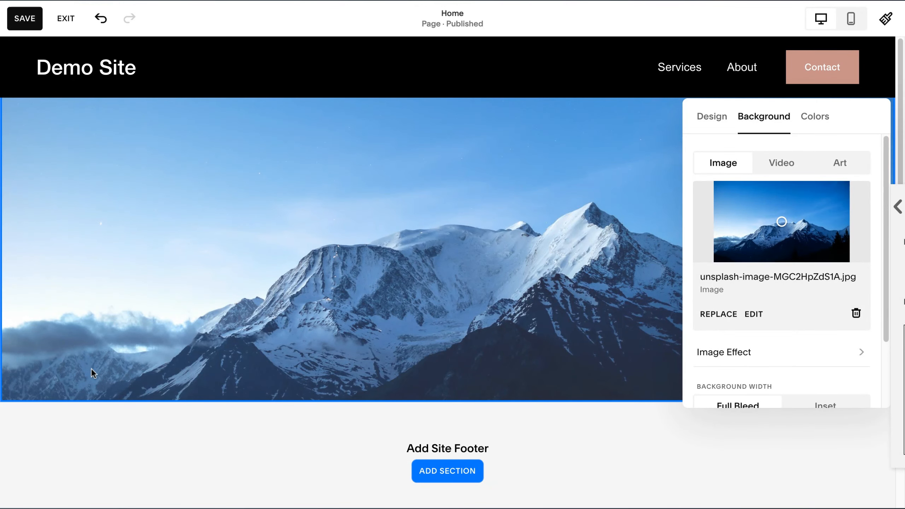
Set a custom section height of 84.
scroll(94, 367, "down", 1)
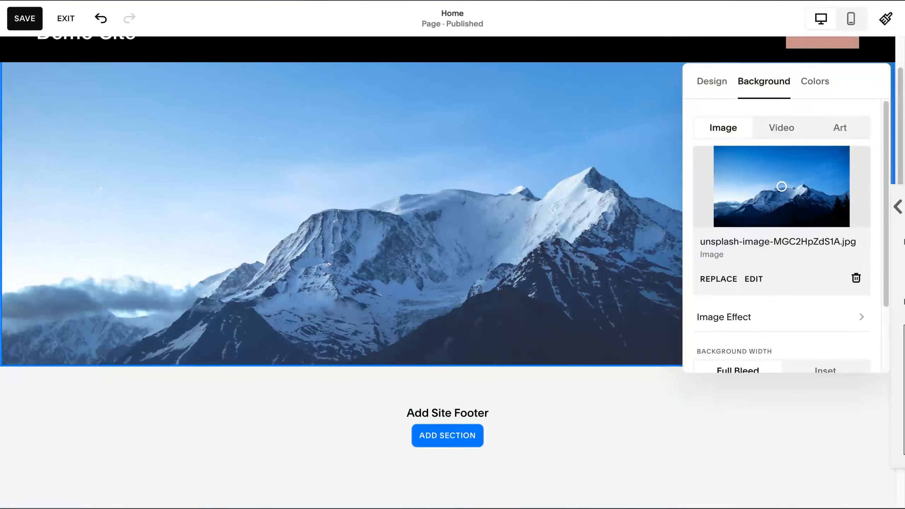
scroll(447, 250, "up", 1)
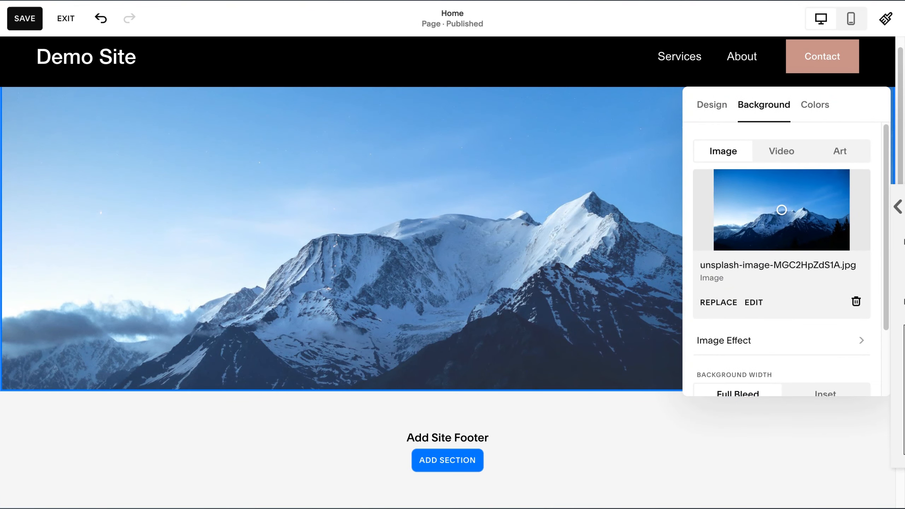
left_click(712, 105)
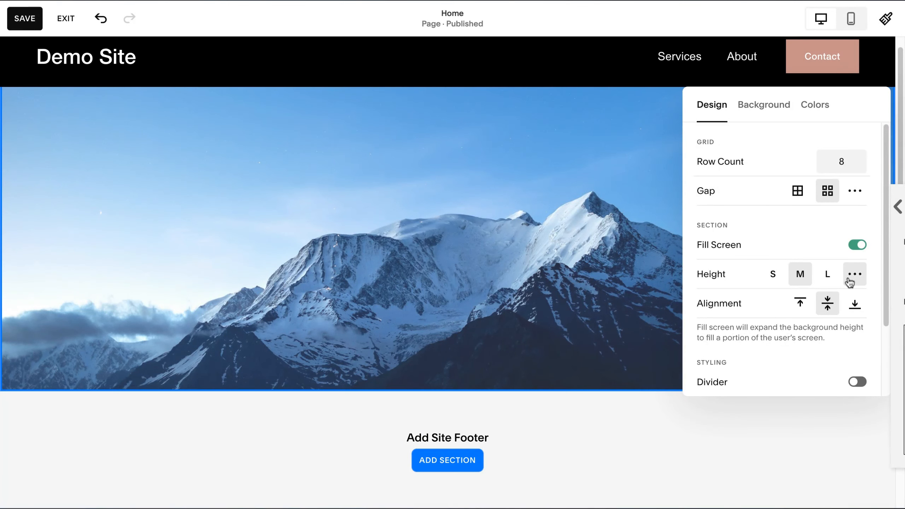
left_click(828, 281)
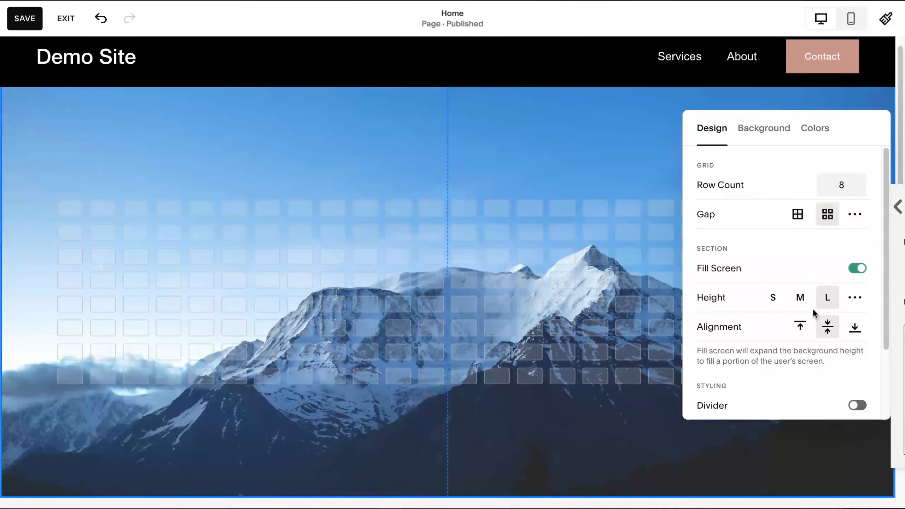
left_click(855, 299)
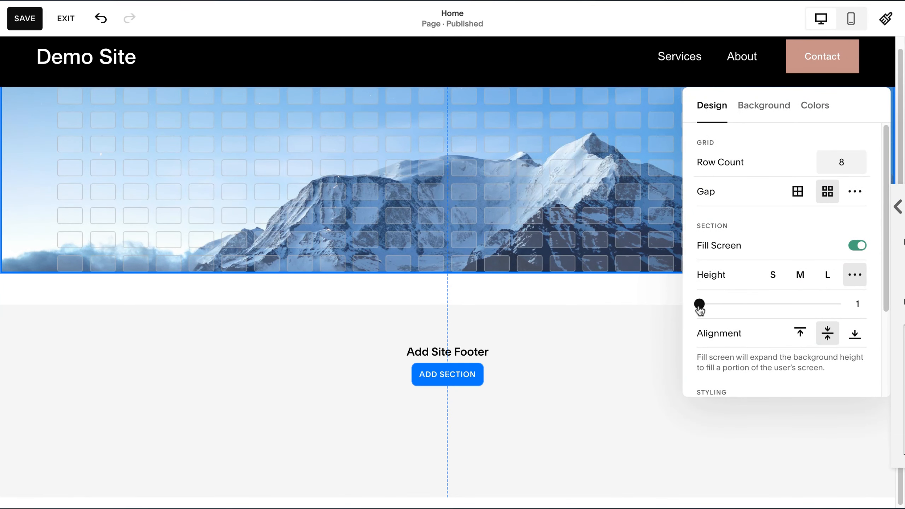
left_click_drag(699, 304, 815, 303)
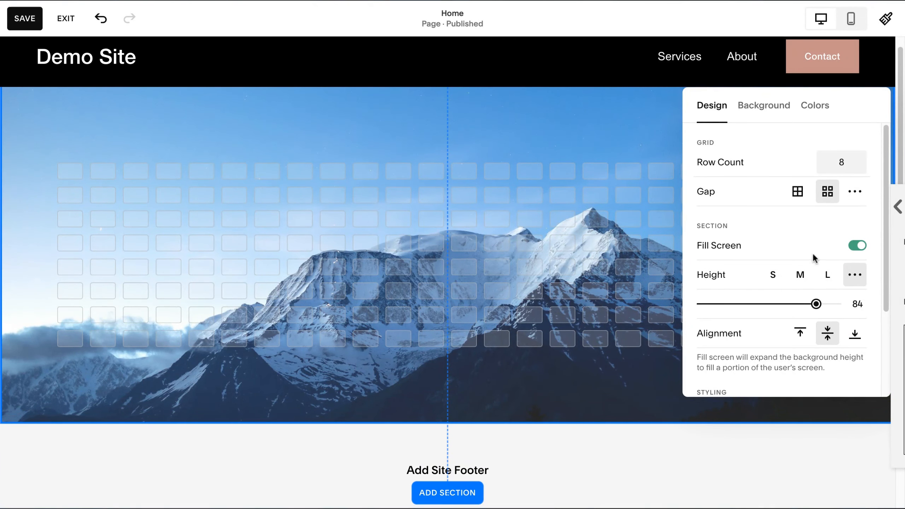
Move the background image's focal point down close to the photo's lower edge.
left_click(766, 114)
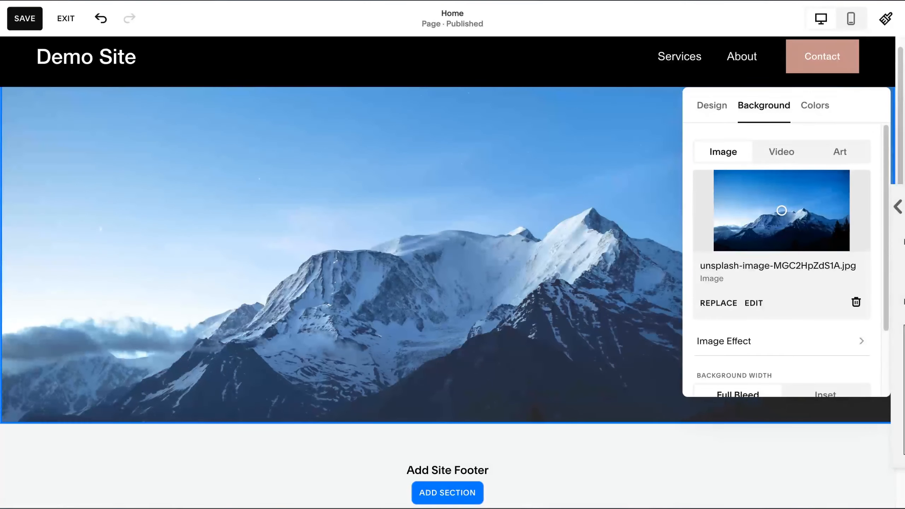
left_click_drag(781, 210, 780, 241)
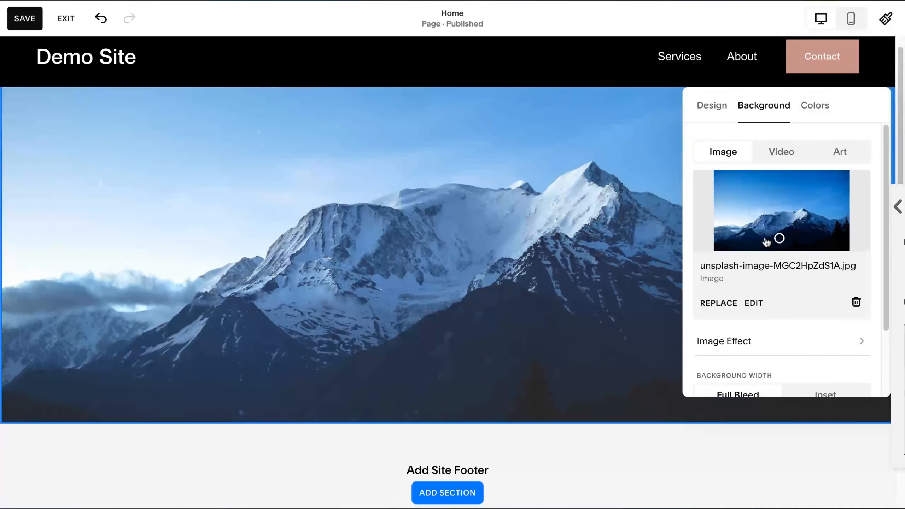
scroll(712, 269, "down", 1)
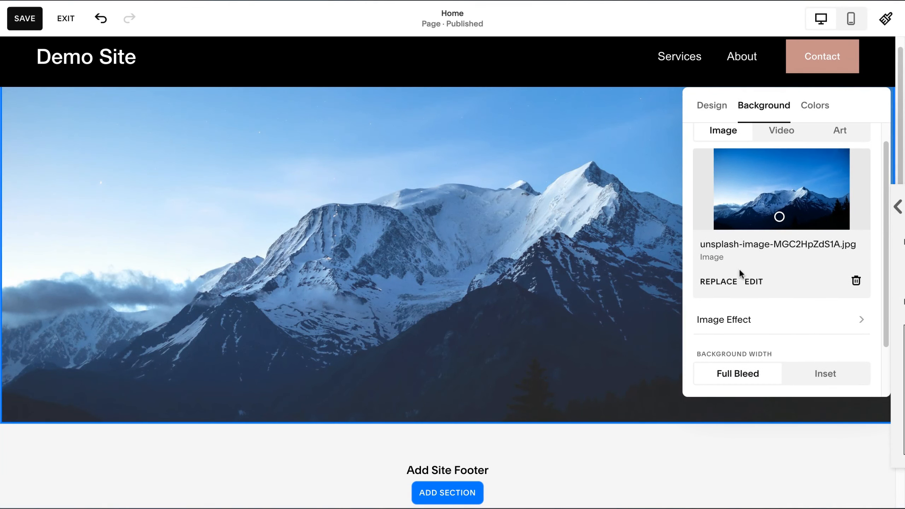
Apply the Darkest 1 color theme to the section and close the section settings.
left_click(814, 111)
scroll(801, 212, "down", 5)
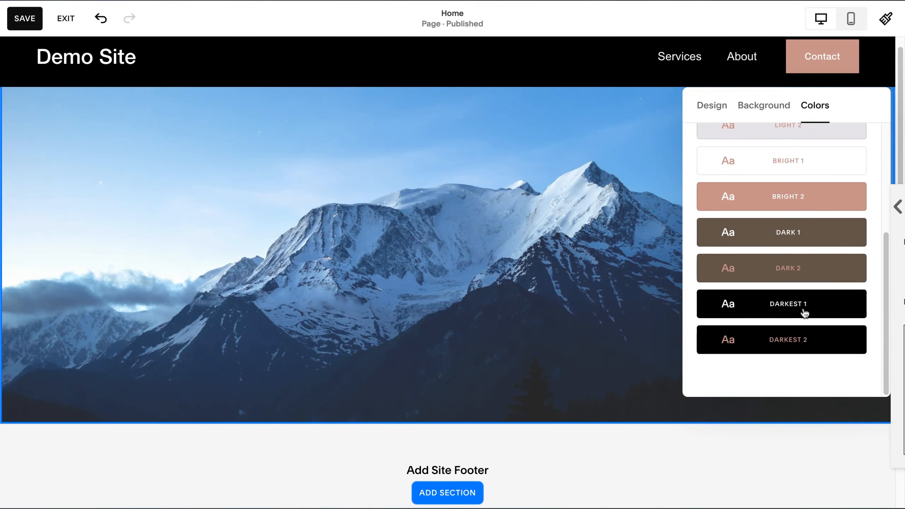
left_click(804, 313)
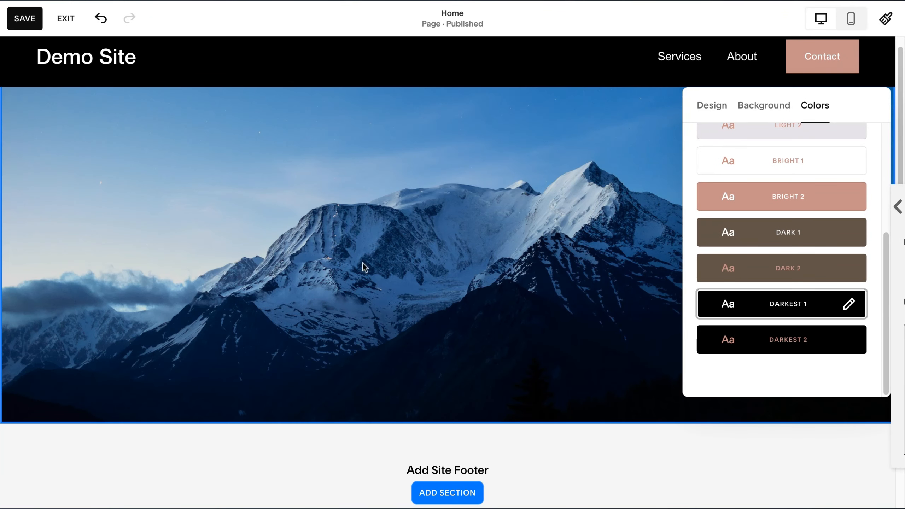
left_click(474, 191)
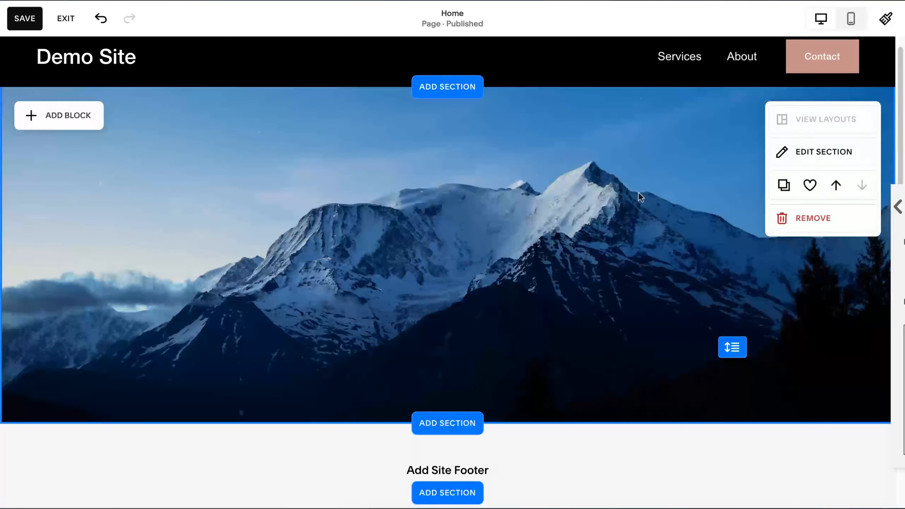
Set the background image's overlay opacity to 23%.
left_click(789, 151)
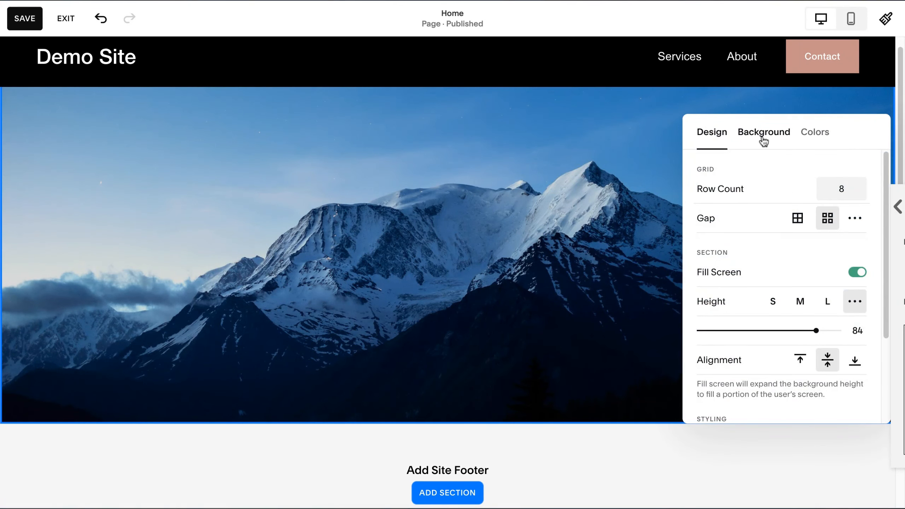
left_click(763, 139)
scroll(786, 199, "down", 3)
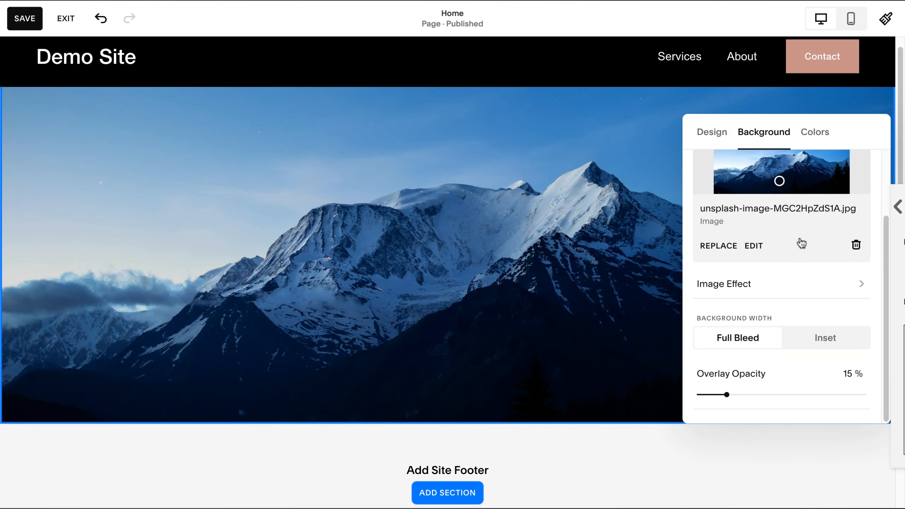
left_click_drag(727, 394, 749, 395)
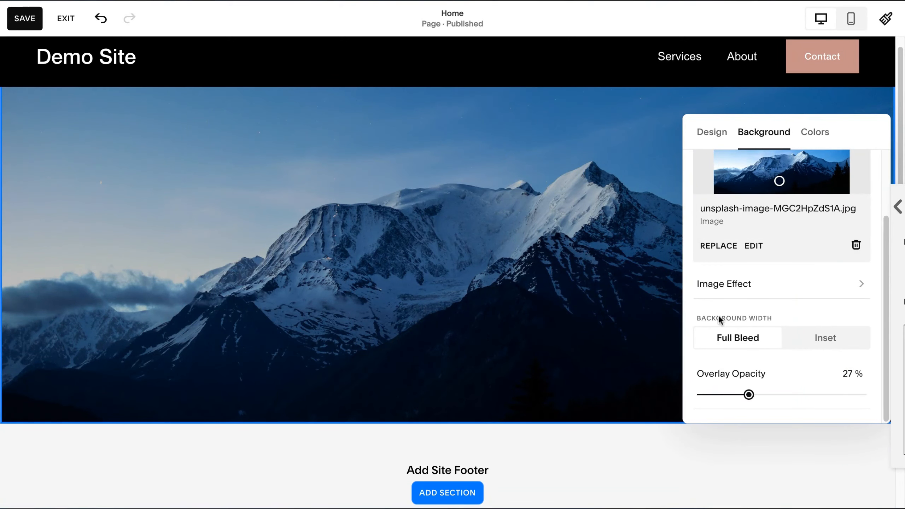
mouse_move(749, 395)
left_mouse_down()
mouse_move(796, 395)
mouse_move(741, 396)
left_mouse_up()
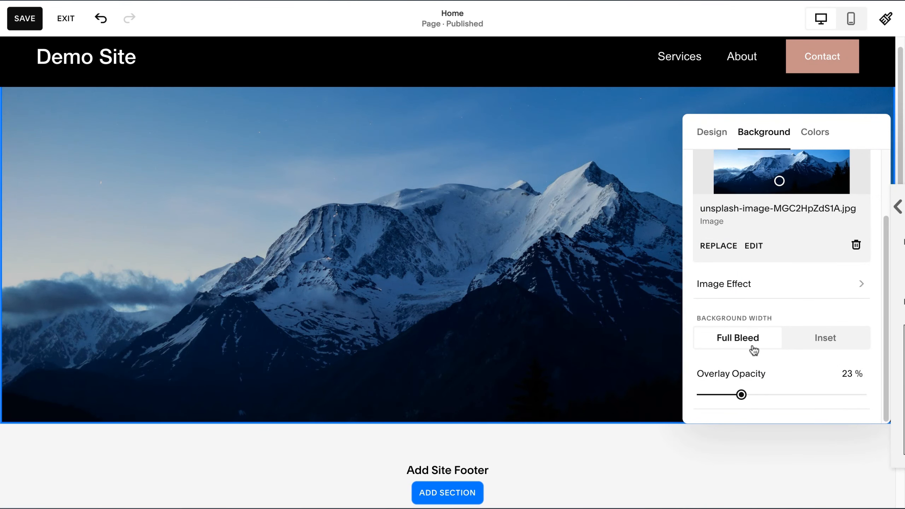
Try the Inset background width and return to Full Bleed.
left_click(826, 339)
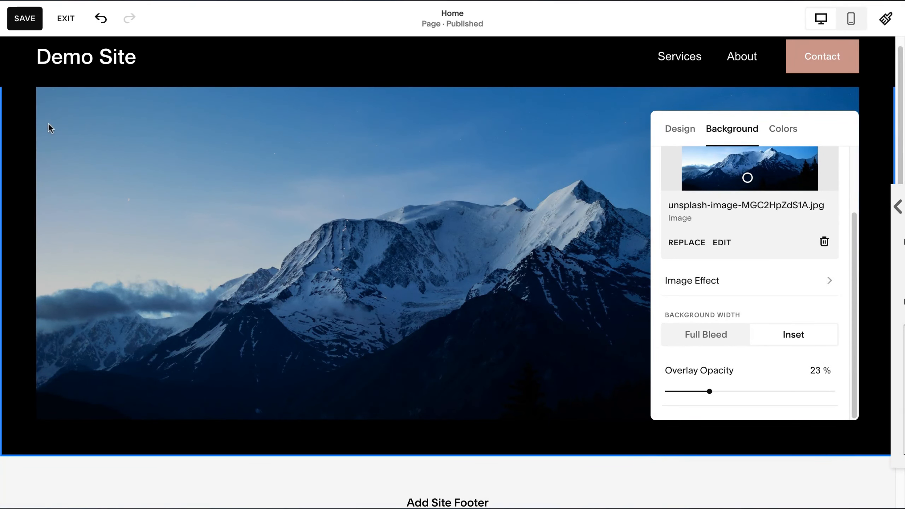
left_click(708, 336)
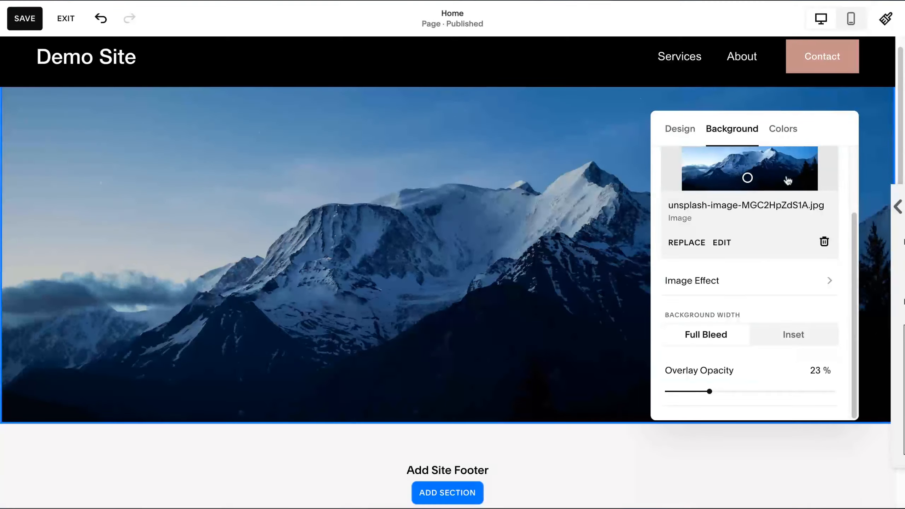
Try the grainy noise image effect on the background photo and look at its settings.
left_click(749, 280)
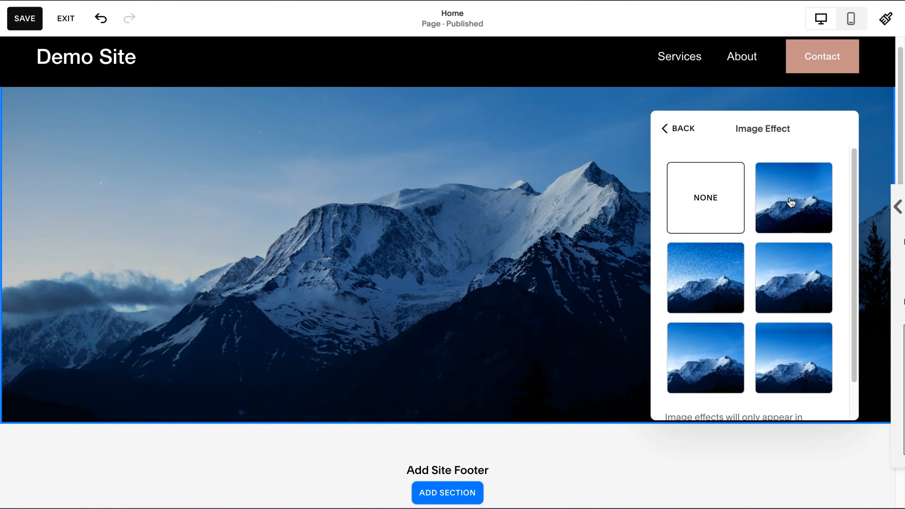
left_click(716, 283)
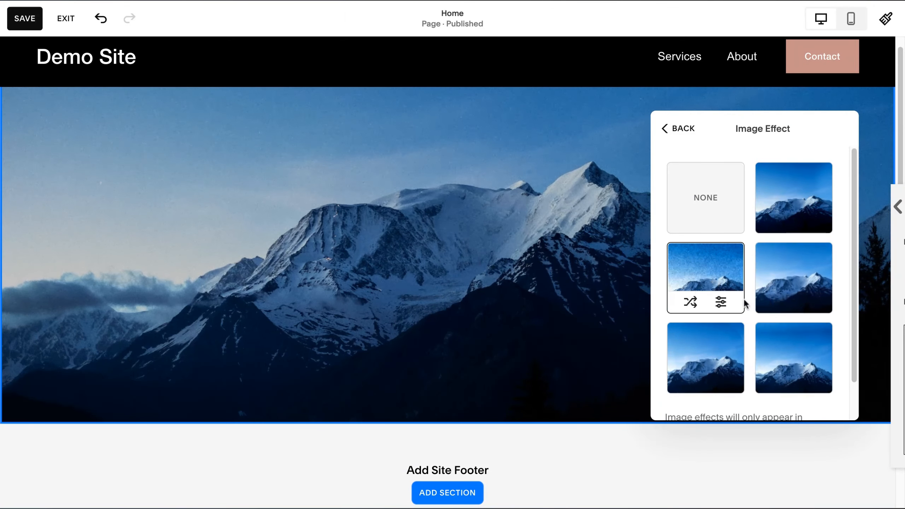
left_click(721, 301)
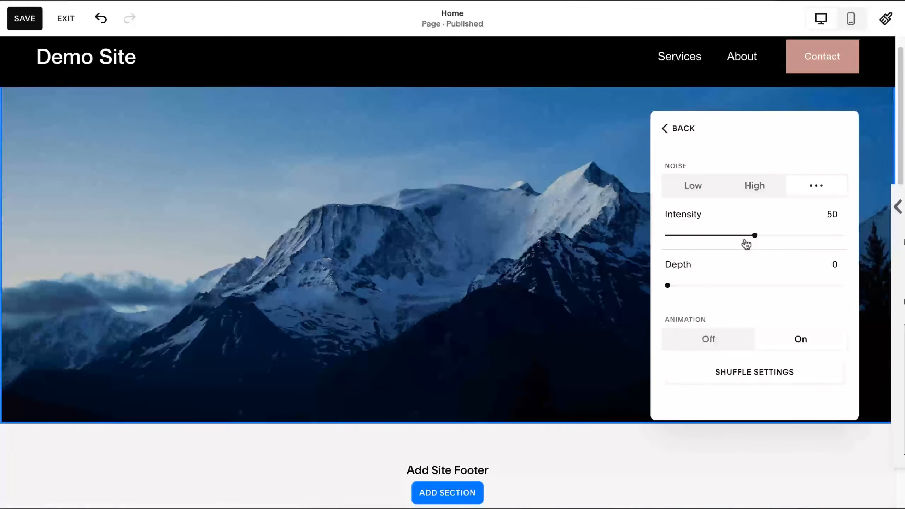
left_click(686, 132)
Try the parallax image effect on the background photo and preview it by scrolling the page.
left_click(798, 276)
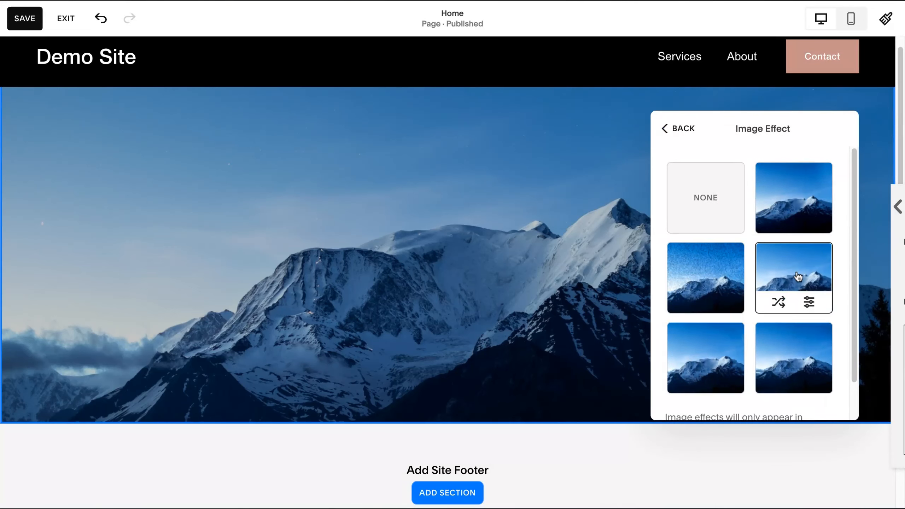
scroll(585, 402, "down", 3)
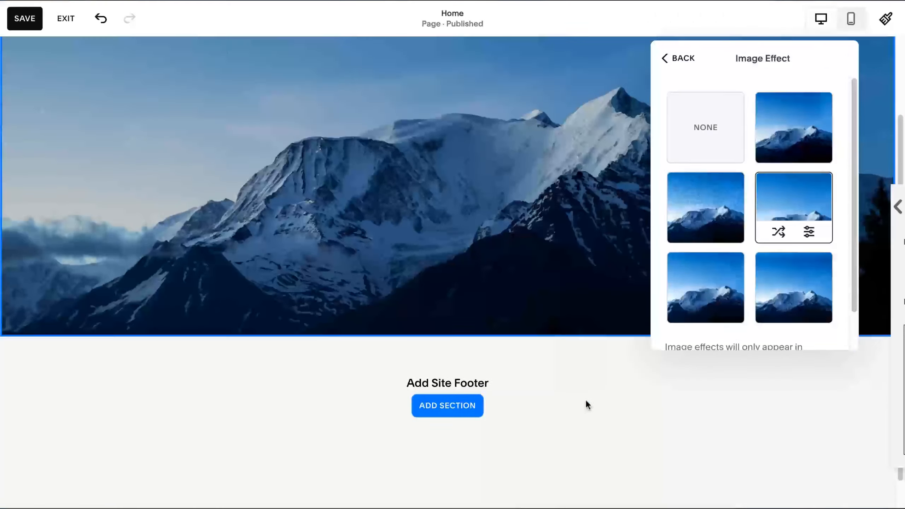
scroll(530, 264, "up", 3)
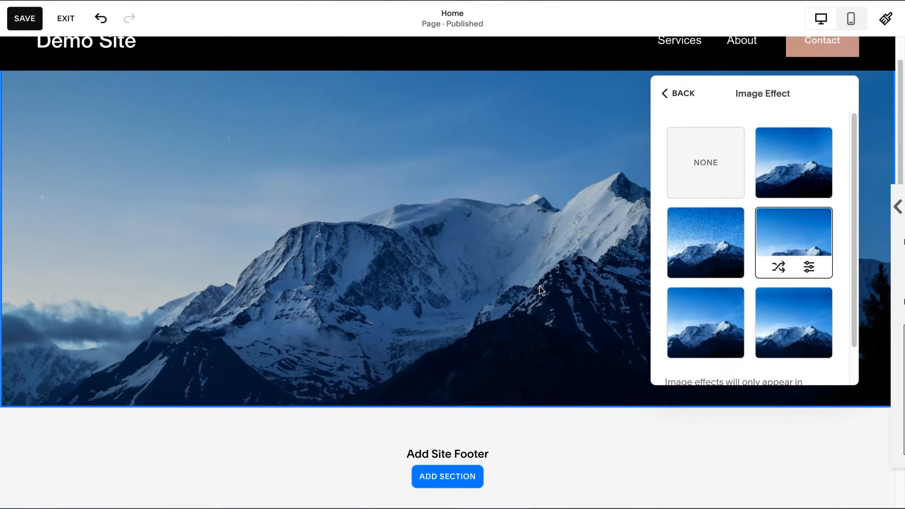
Try the image effect that splits the photo into diagonal refracted lines and preview it by scrolling the page.
scroll(539, 287, "down", 1)
scroll(816, 299, "down", 2)
left_click(819, 296)
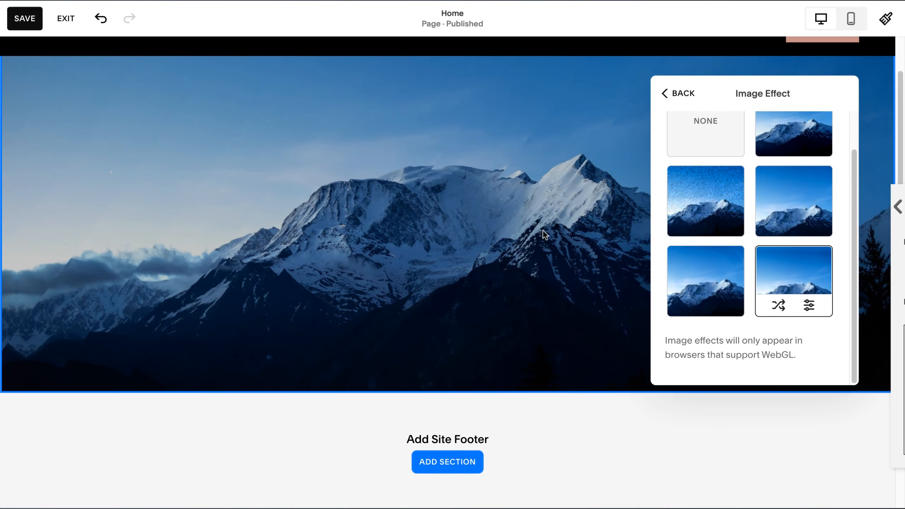
scroll(570, 257, "down", 1)
scroll(569, 257, "up", 2)
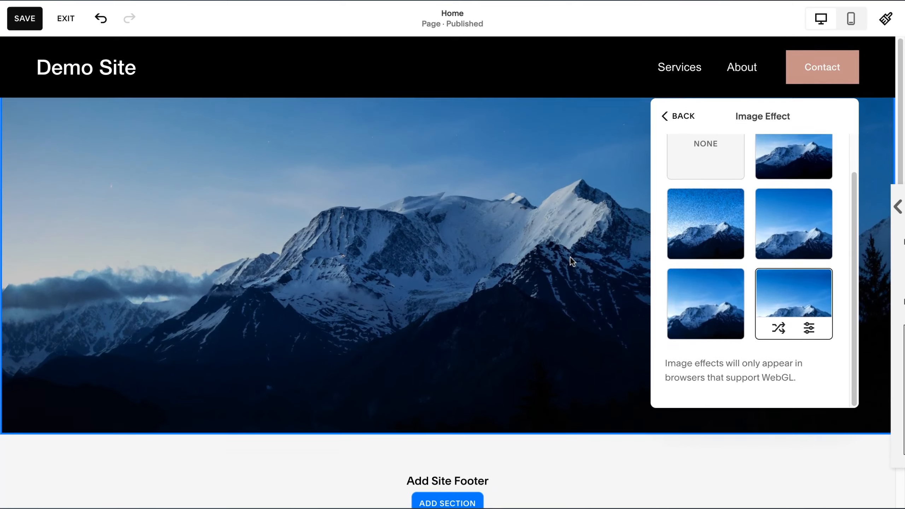
scroll(570, 256, "down", 4)
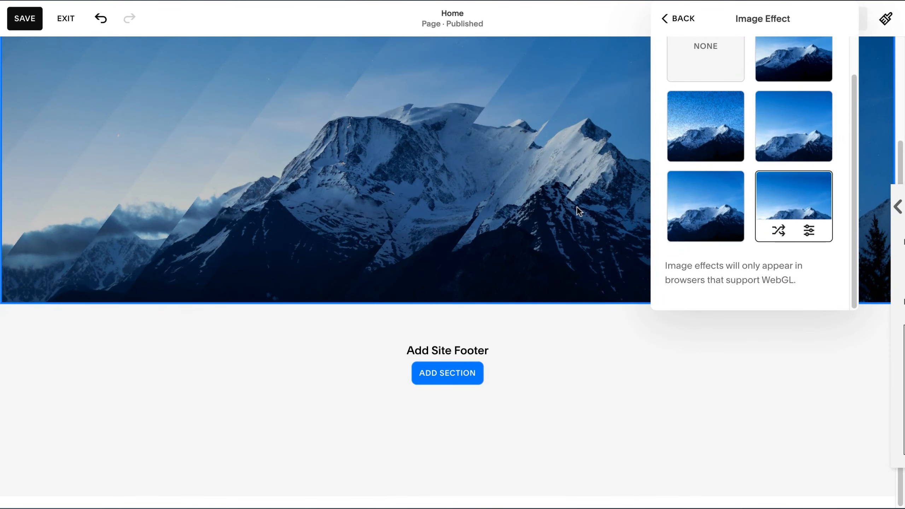
scroll(588, 214, "up", 4)
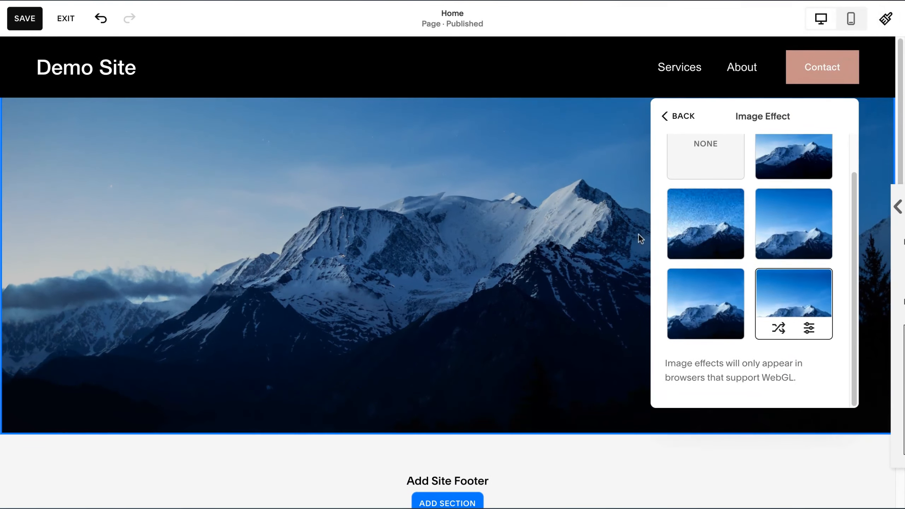
Apply the parallax image effect to the section's background photo and close the section settings.
left_click(815, 240)
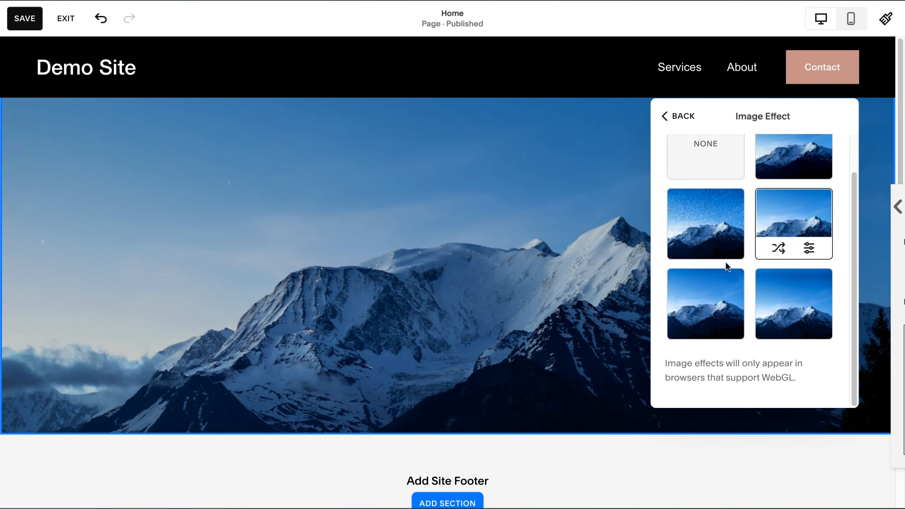
left_click(527, 222)
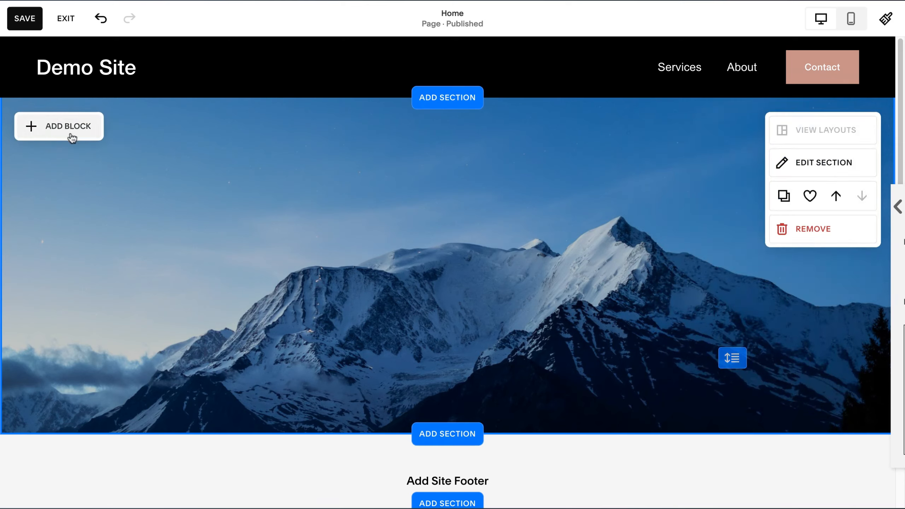
Add a text block to the mountain section and place it at the horizontal center of the grid.
left_click(61, 135)
left_click(90, 203)
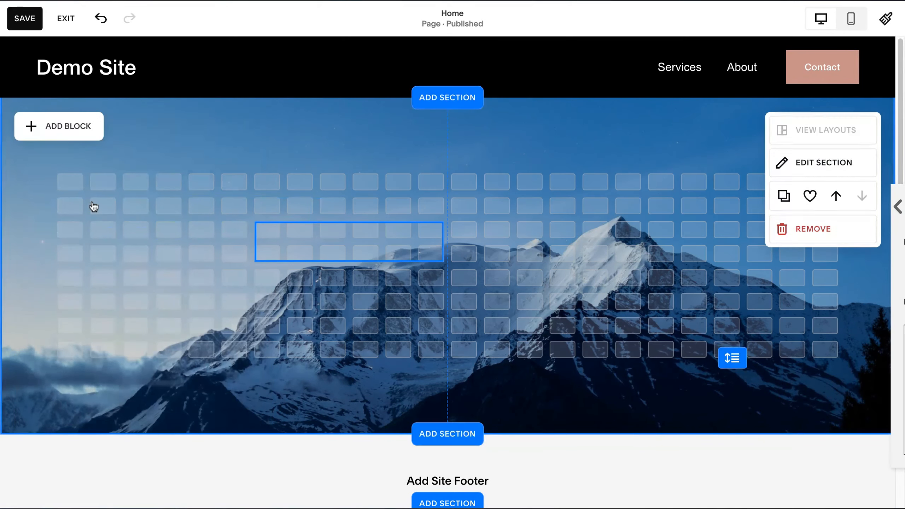
left_click_drag(385, 245, 418, 245)
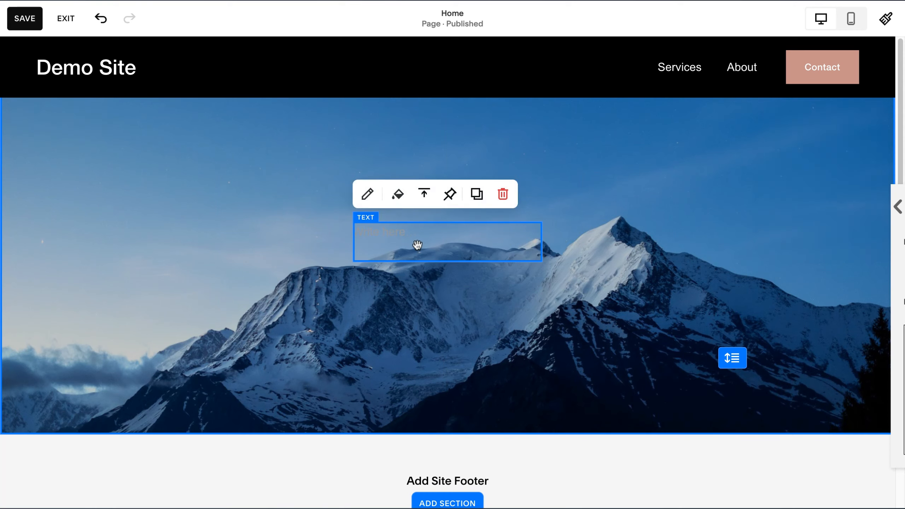
Enter "Welcome to my teaching site" in the mountain section's text block and center-align the text.
left_click(388, 232)
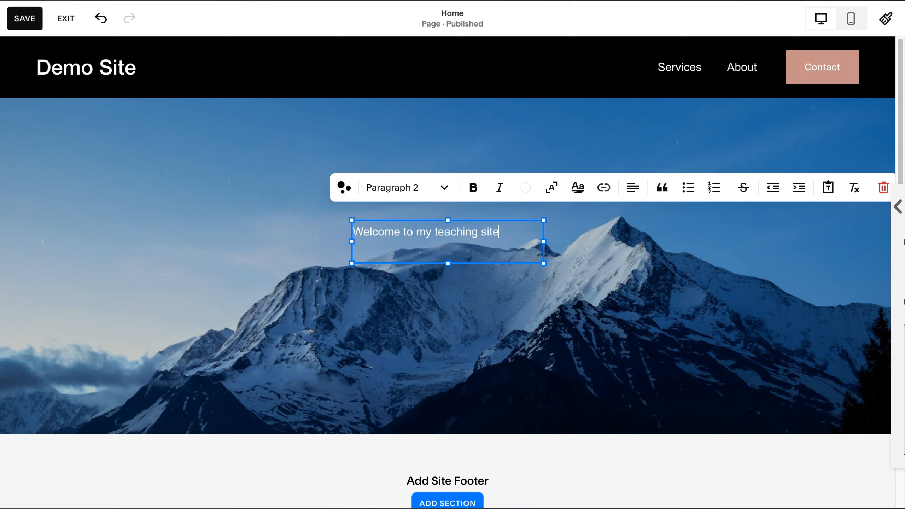
triple_click(495, 235)
left_click(633, 188)
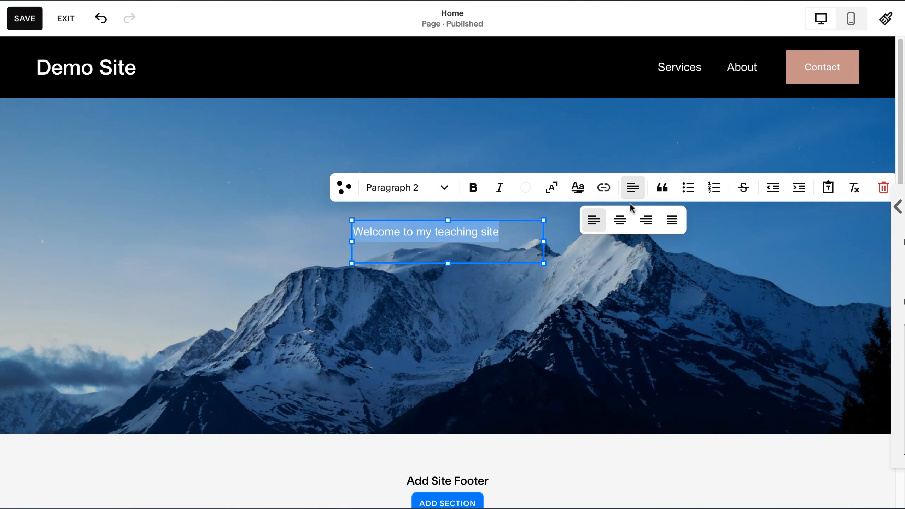
left_click(620, 220)
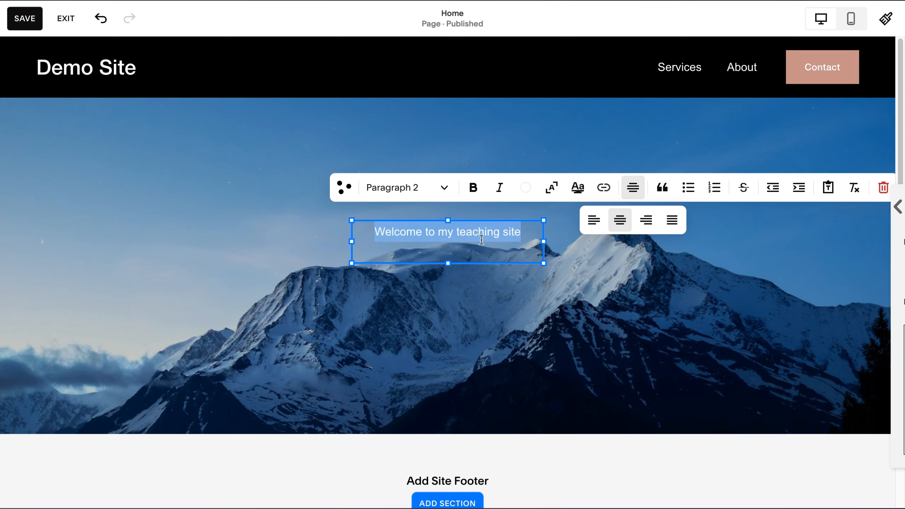
Format the whole welcome text as Heading 1.
double_click(472, 235)
triple_click(471, 239)
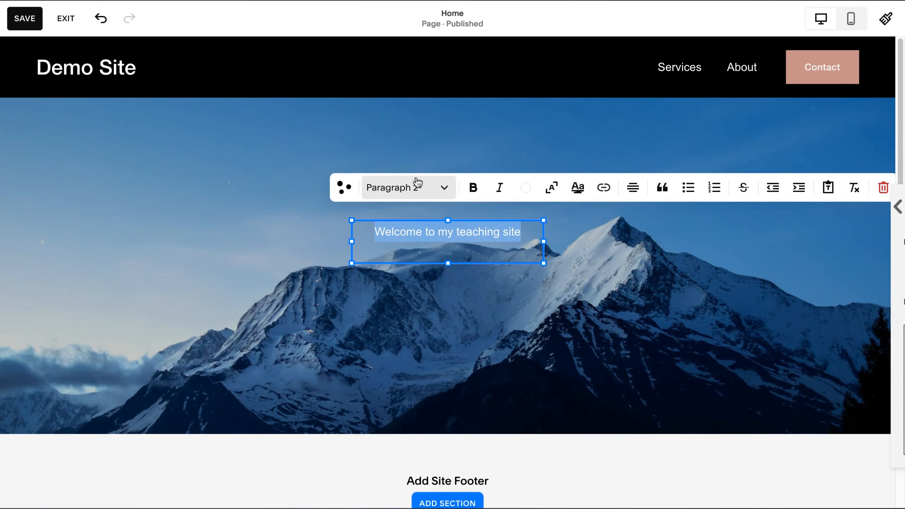
left_click(419, 199)
left_click(413, 226)
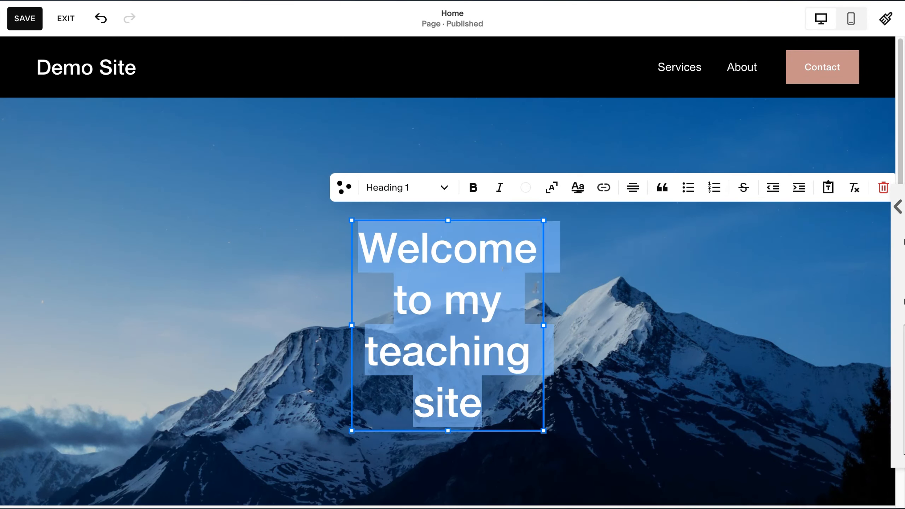
Widen the welcome heading's text block by extending its right edge, so the heading fits on two lines.
left_click(669, 331)
left_click(525, 295)
left_click_drag(543, 325, 772, 325)
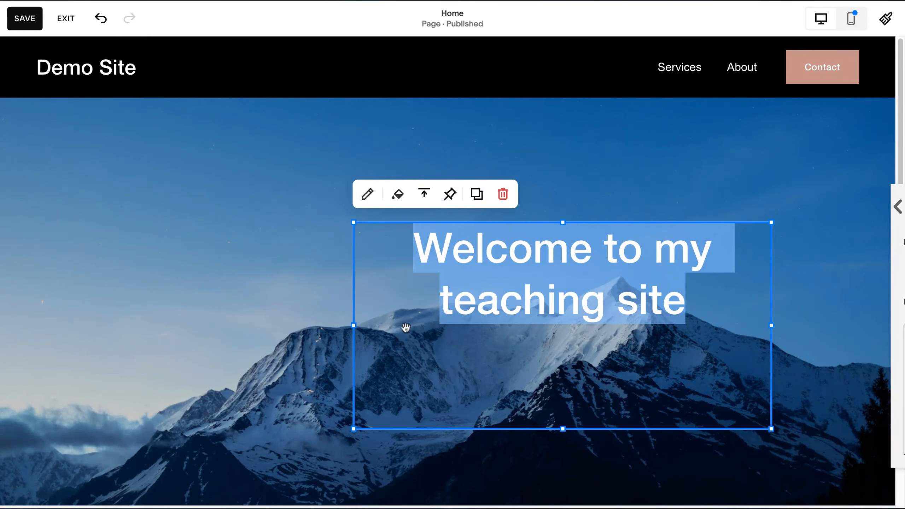